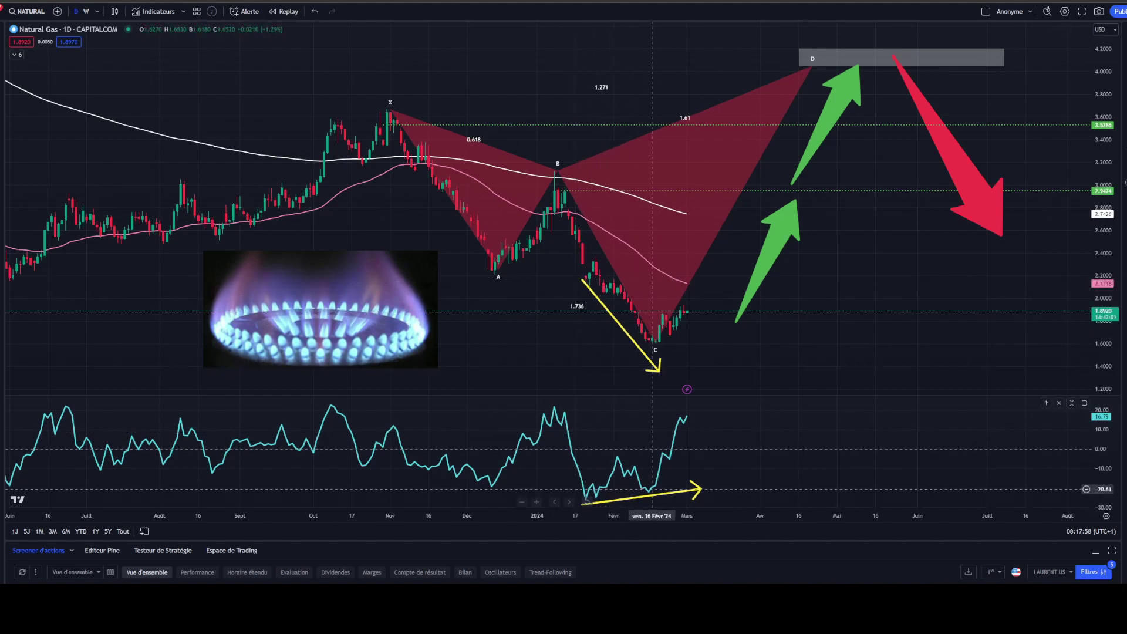
# Extend the yellow oscillator divergence arrow up and right so it ends around 12 March
pyautogui.moveTo(698, 489); pyautogui.dragTo(712, 482)
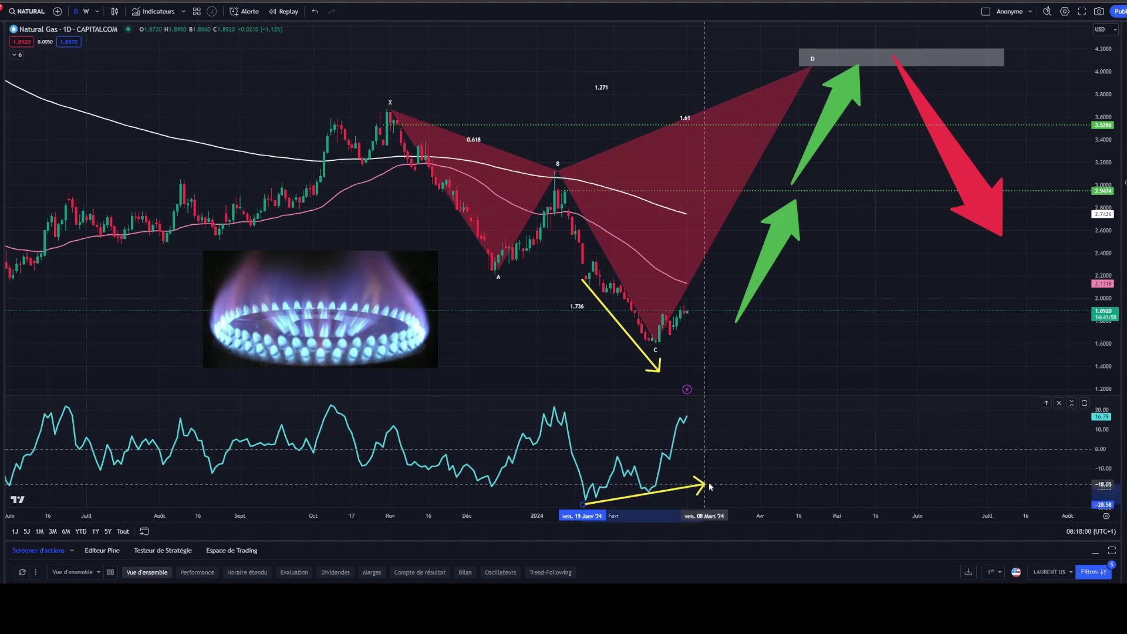
pyautogui.click(581, 380)
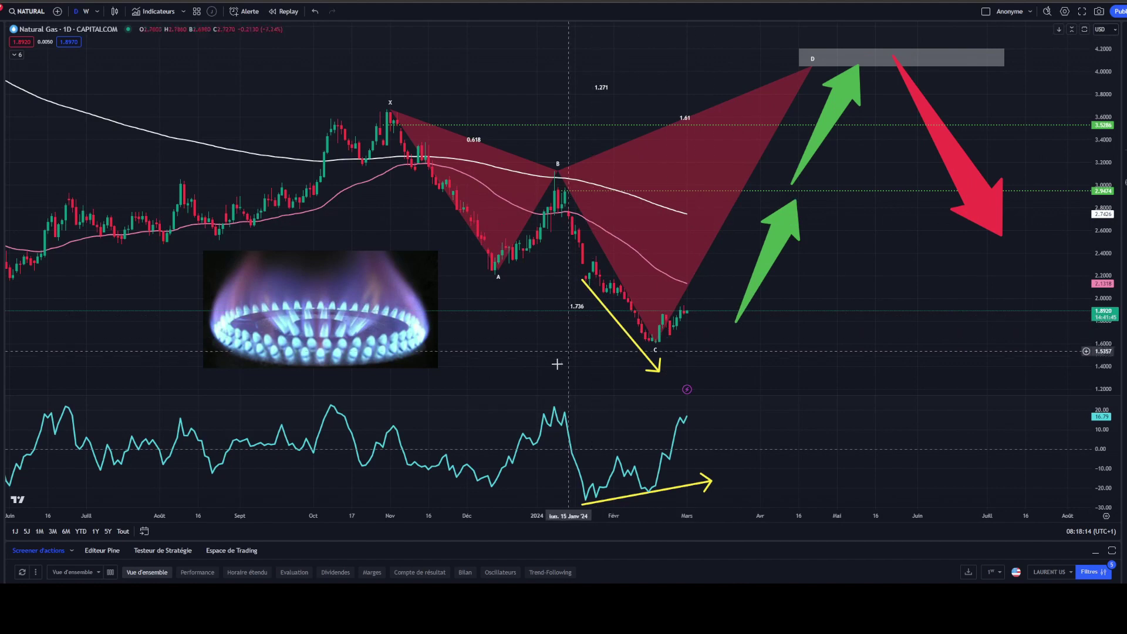
# Switch natural gas to 1W candles, move the burner image right, and recentre the harmonic pattern
pyautogui.click(86, 12)
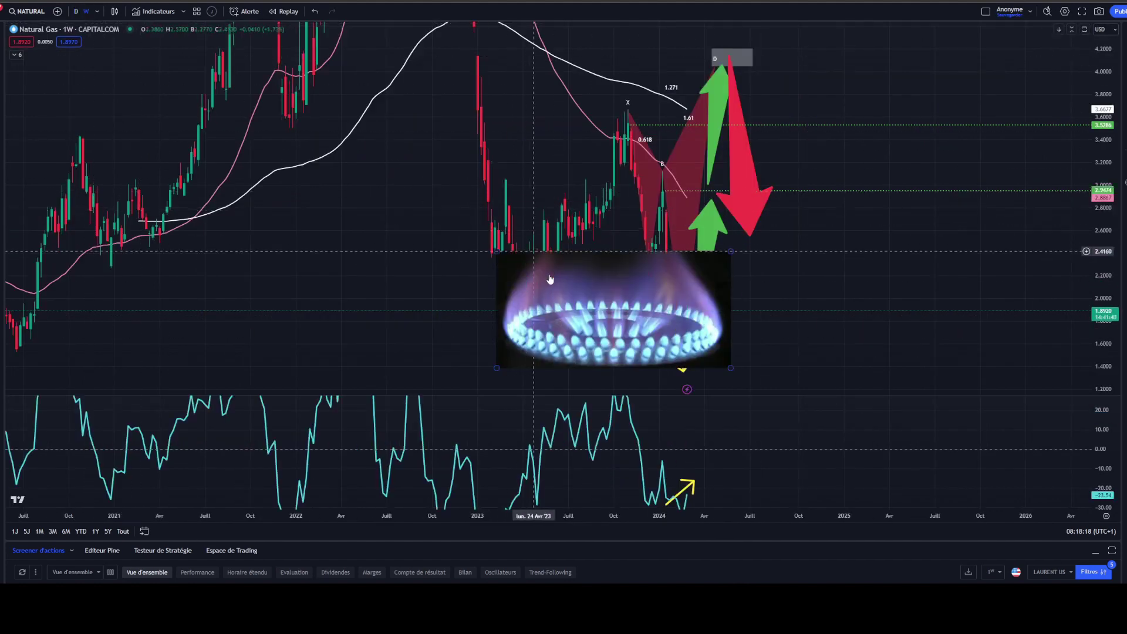
pyautogui.moveTo(651, 283); pyautogui.dragTo(881, 216)
pyautogui.scroll(3, 505, 308)
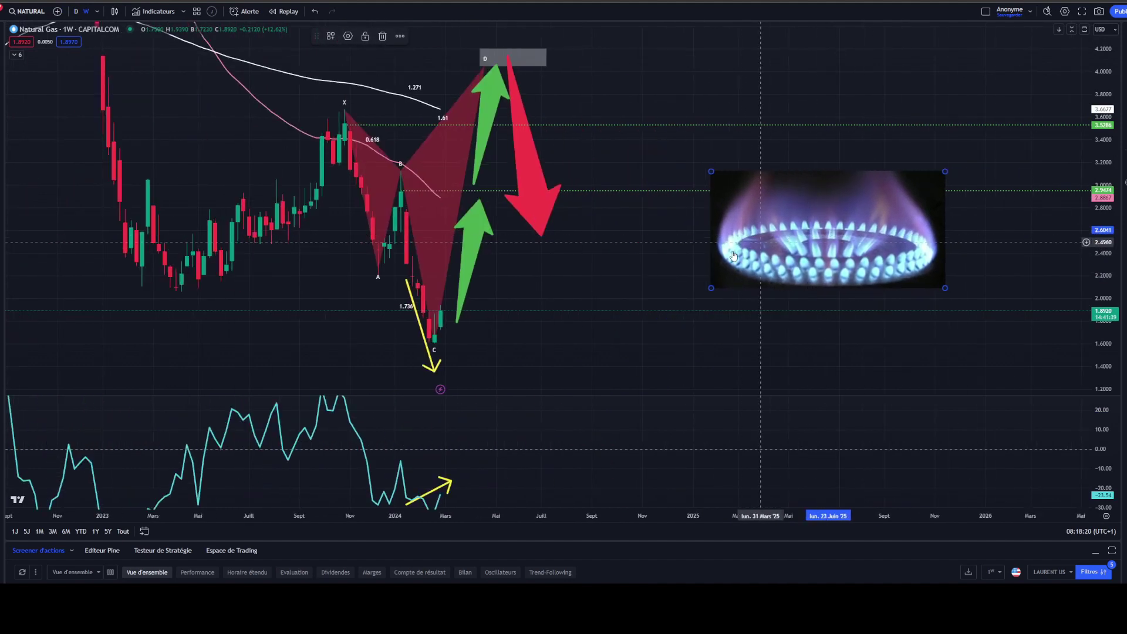
pyautogui.scroll(2, 505, 308)
pyautogui.moveTo(380, 284); pyautogui.dragTo(658, 242)
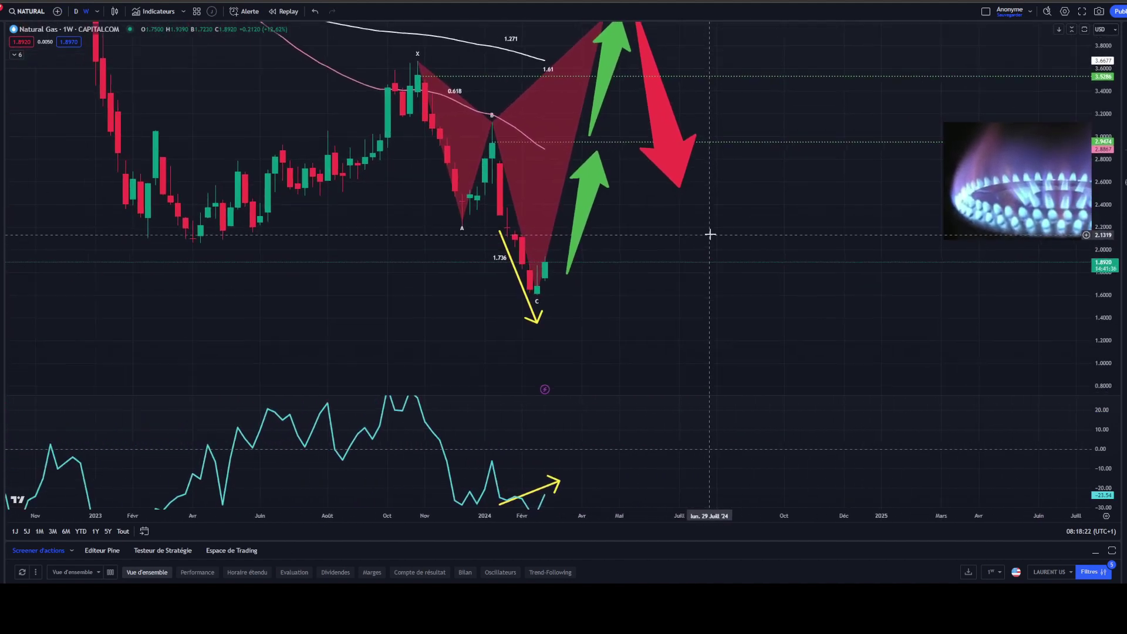
pyautogui.moveTo(584, 305); pyautogui.dragTo(685, 282)
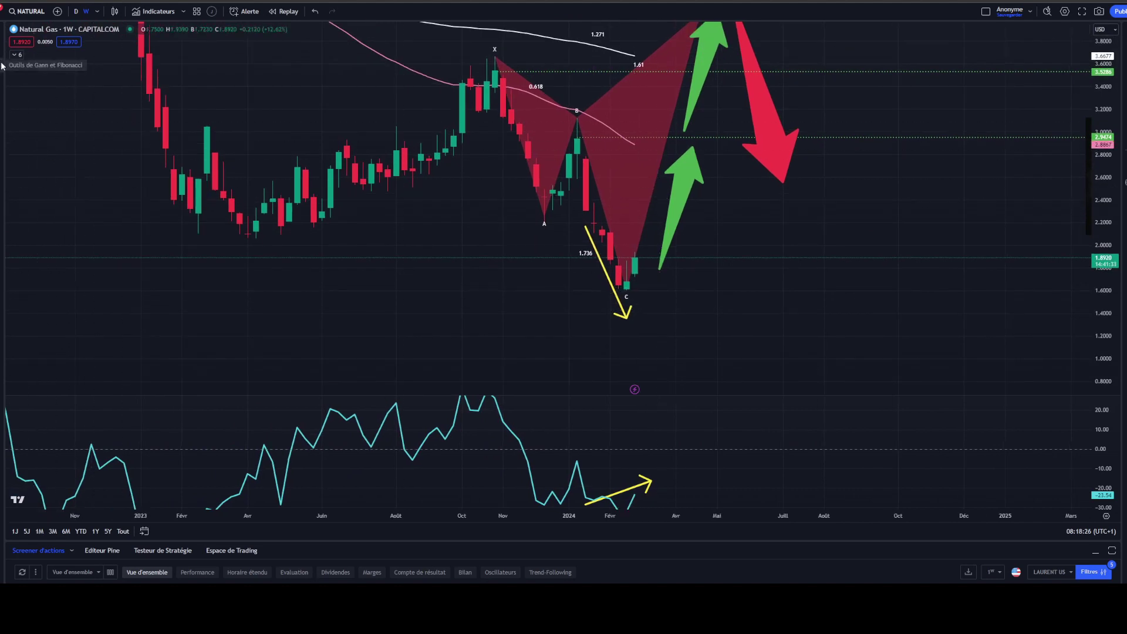
# Draw an ellipse from the Shapes group around the low candles at point C
pyautogui.click(1, 116)
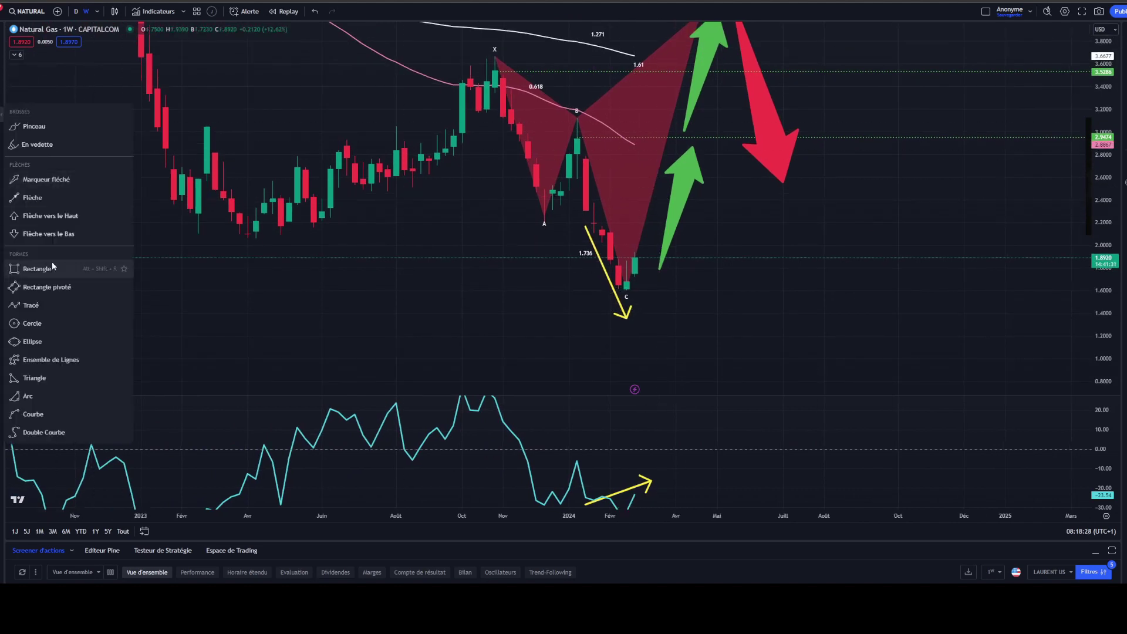
pyautogui.click(39, 342)
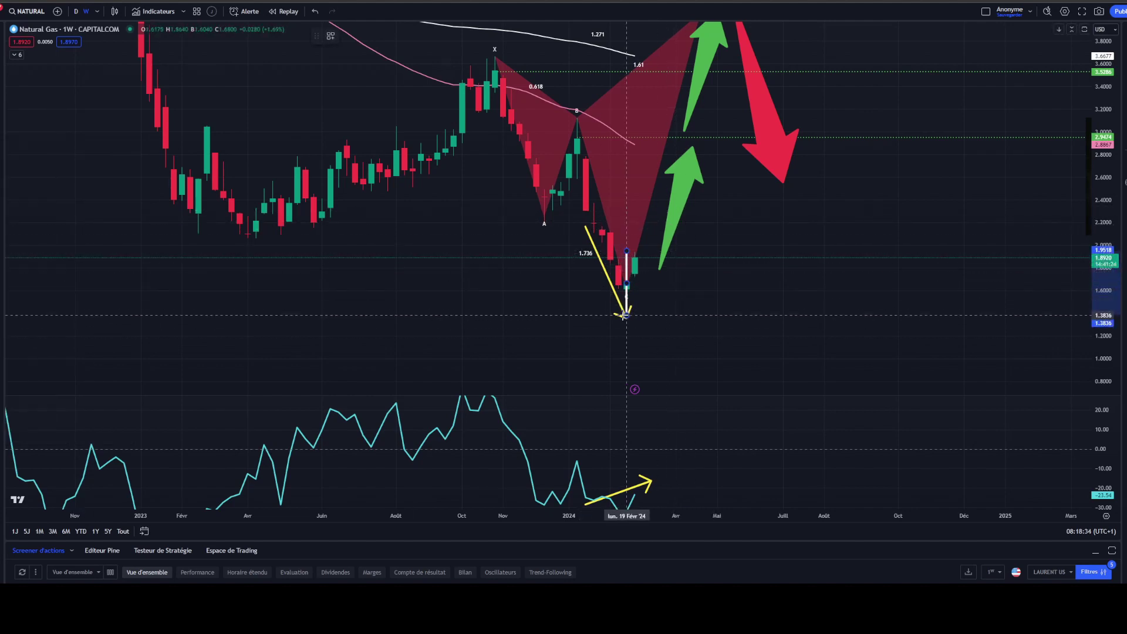
pyautogui.click(626, 315)
pyautogui.click(553, 298)
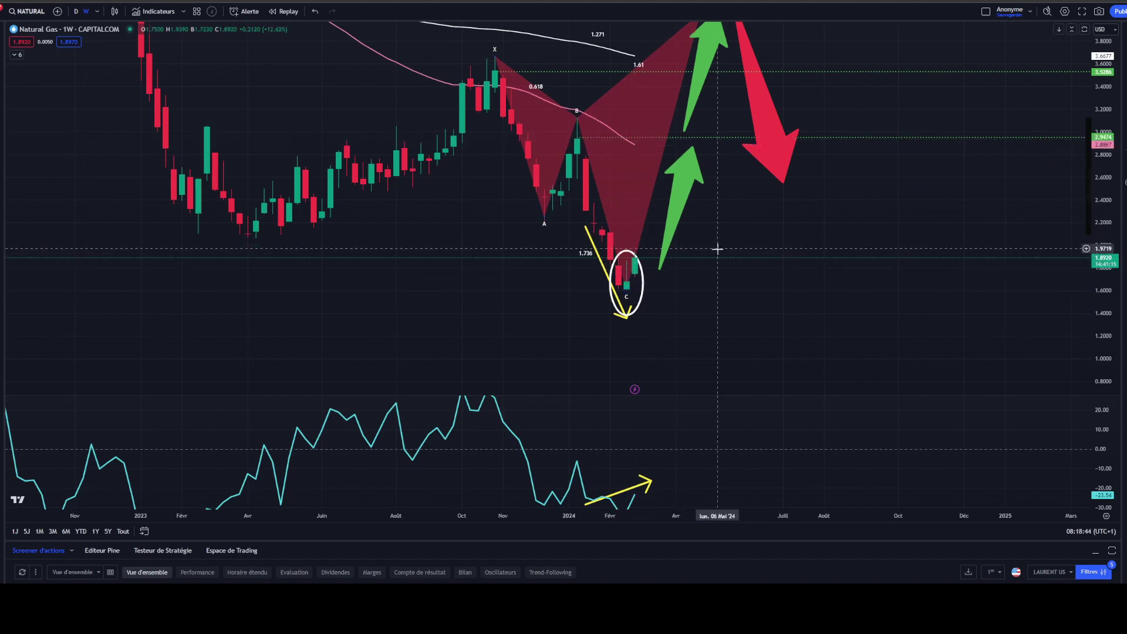
# Zoom the weekly chart out and maximize the price pane to full height
pyautogui.scroll(-3, 730, 284)
pyautogui.scroll(-3, 743, 239)
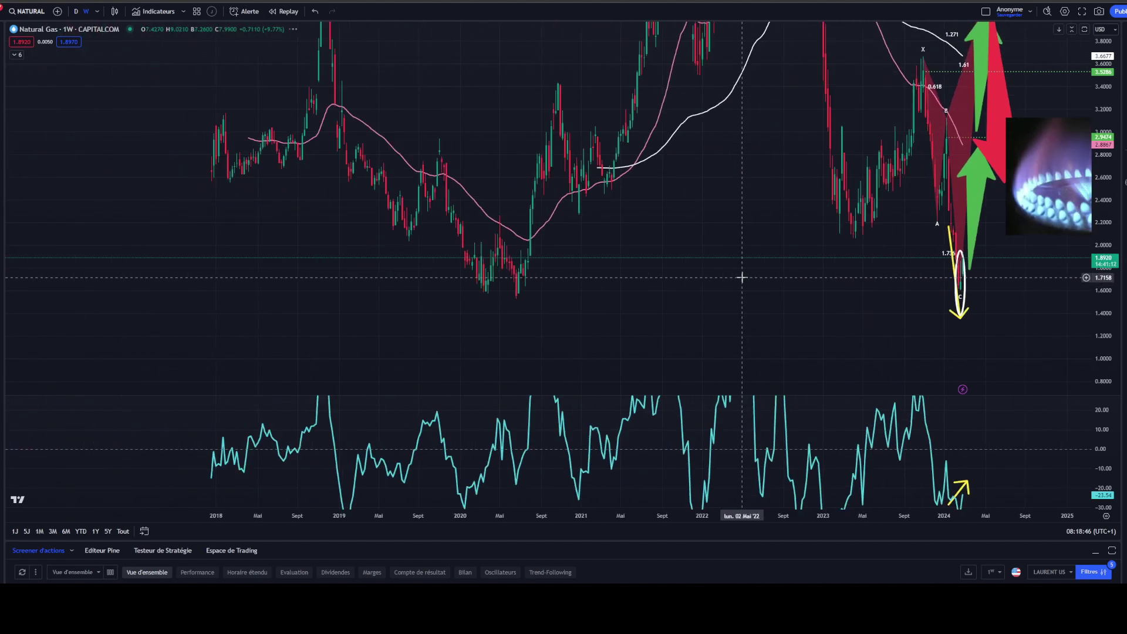
pyautogui.scroll(-3, 742, 271)
pyautogui.scroll(2, 717, 297)
pyautogui.scroll(3, 717, 297)
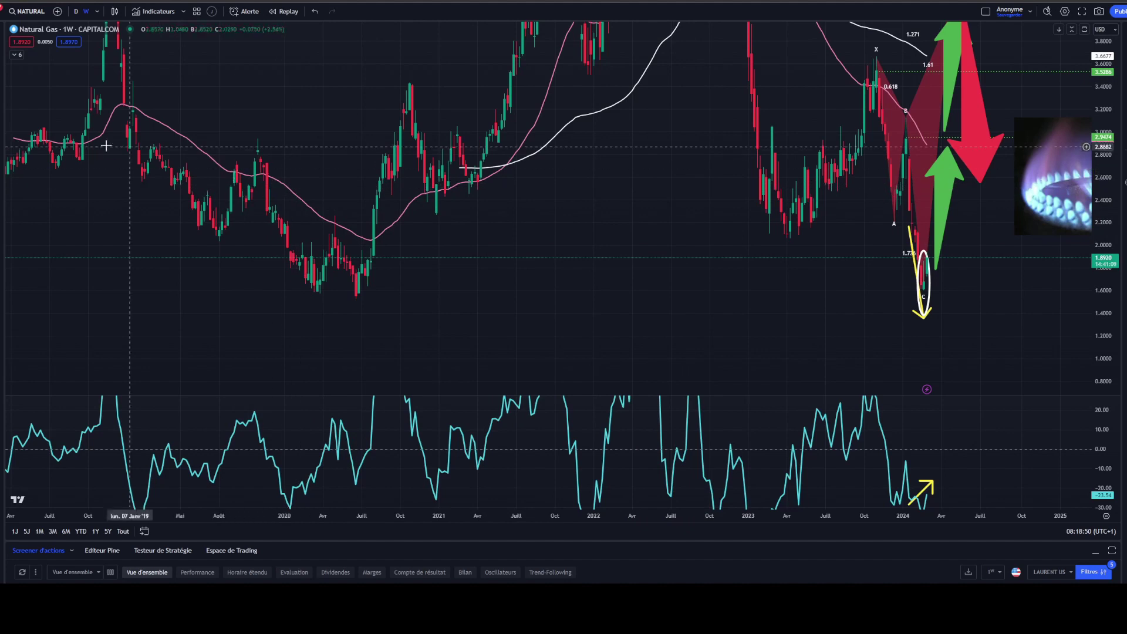
pyautogui.doubleClick(930, 293)
# Delete the white ellipse and the yellow down arrow at point C
pyautogui.click(926, 306)
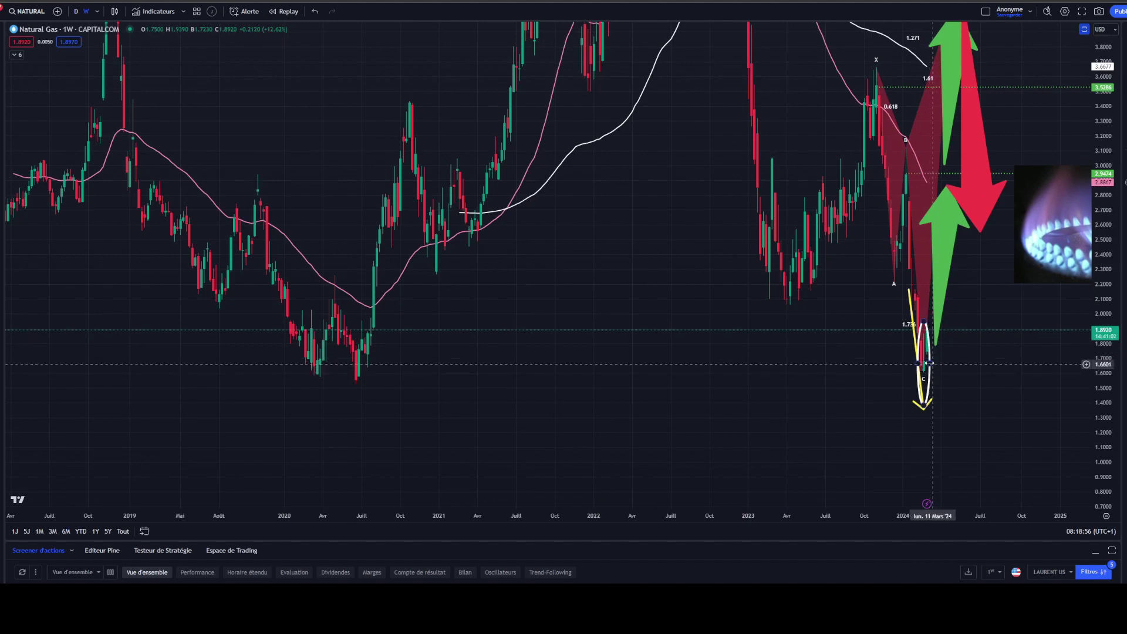
pyautogui.click(930, 363)
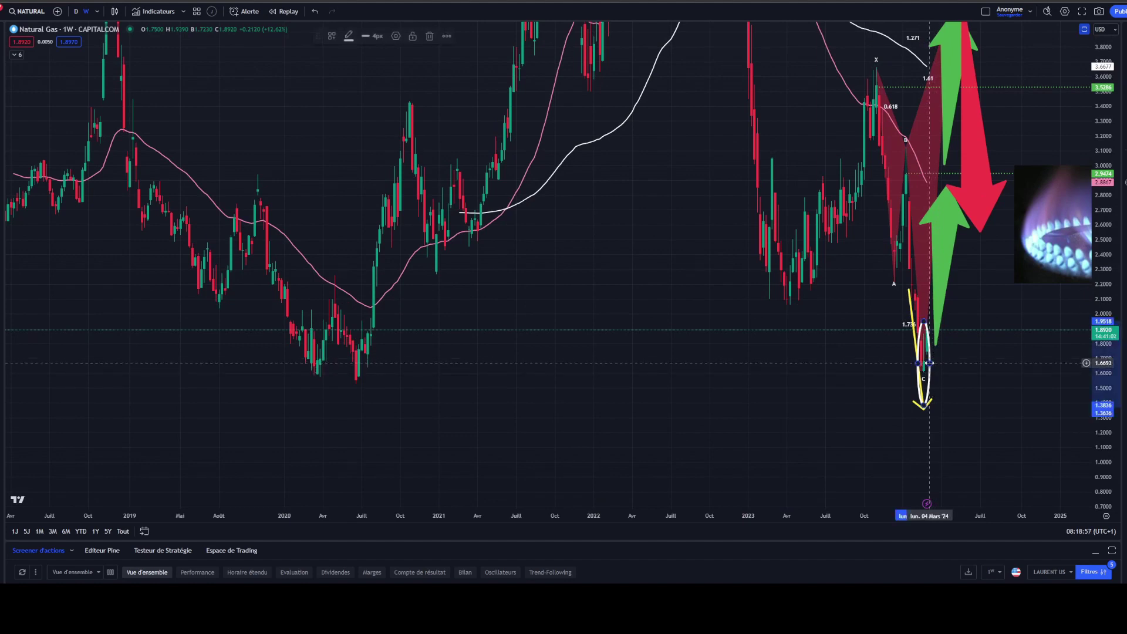
pyautogui.click(431, 37)
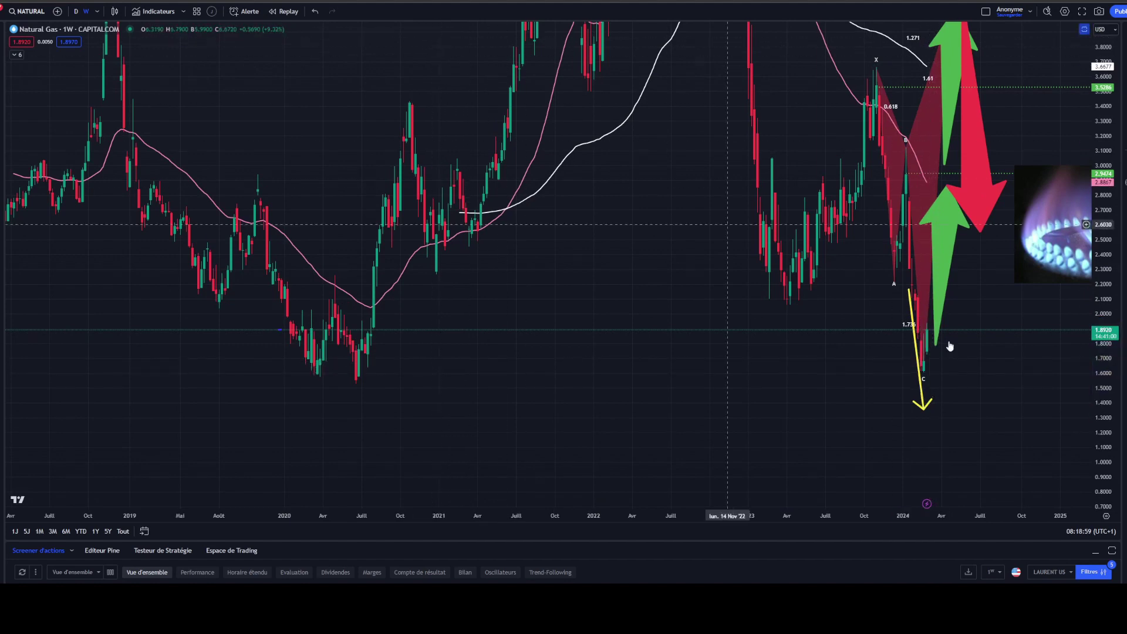
pyautogui.click(924, 398)
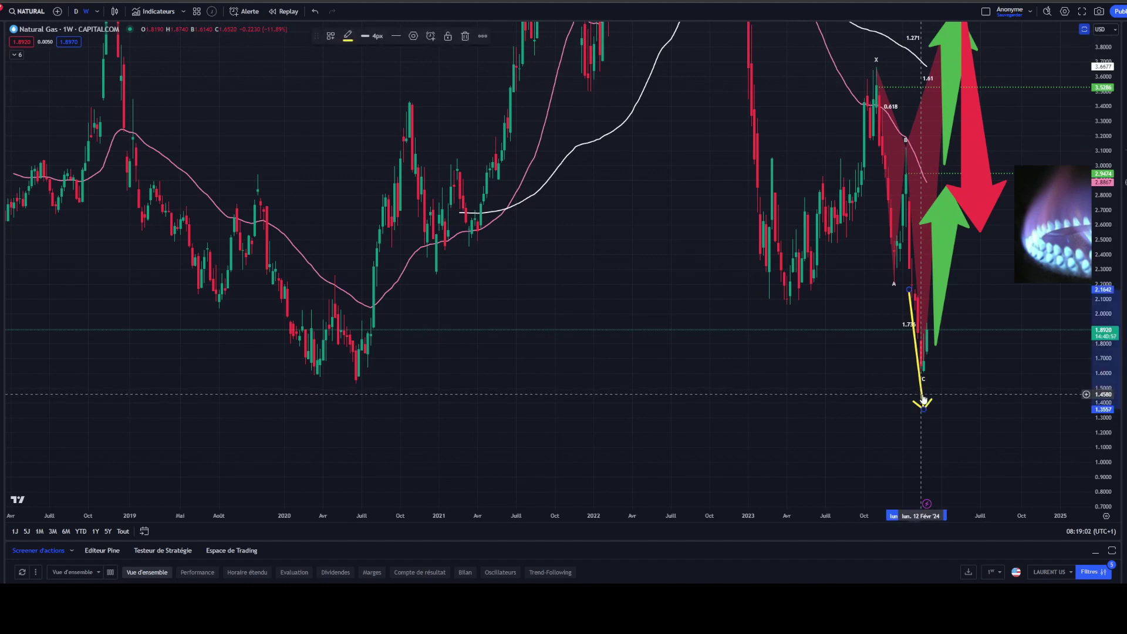
pyautogui.click(465, 36)
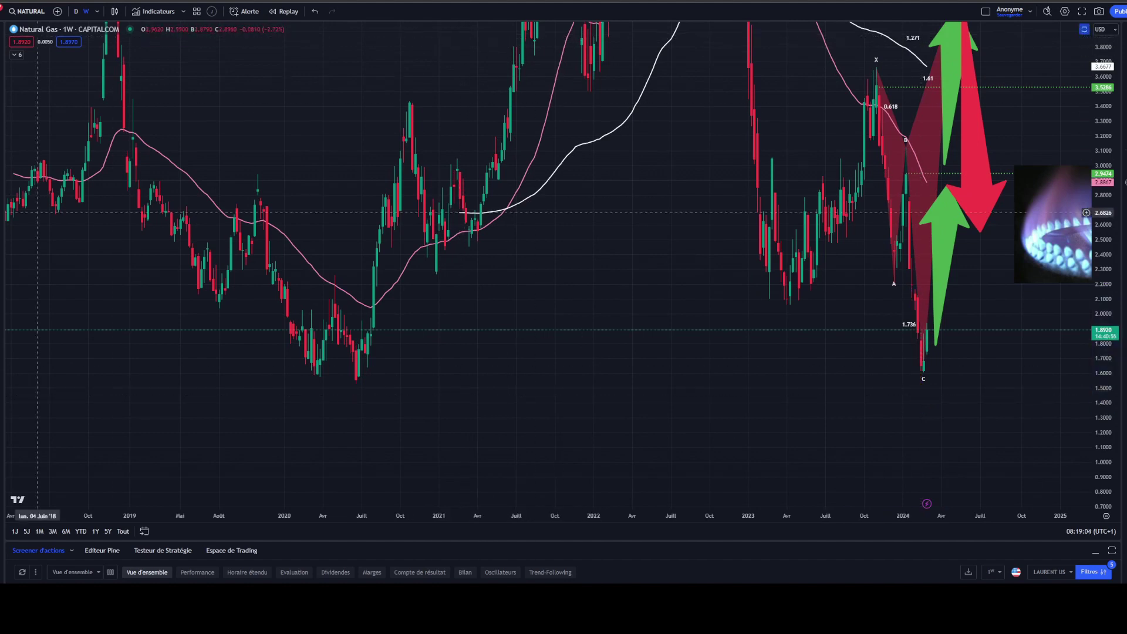
pyautogui.click(2, 53)
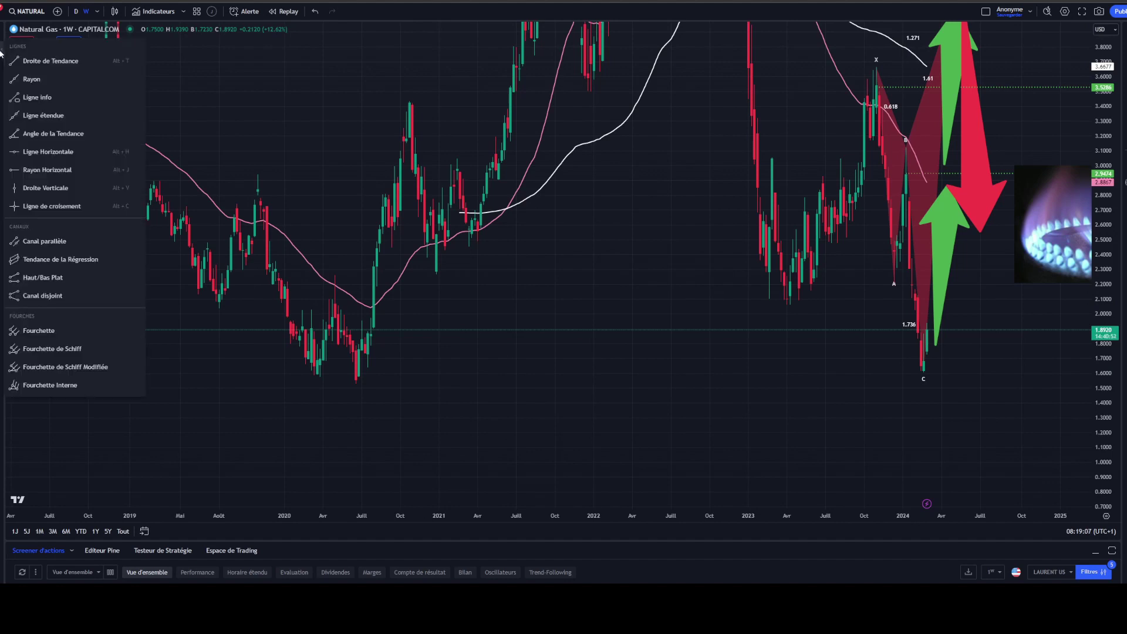
pyautogui.click(31, 172)
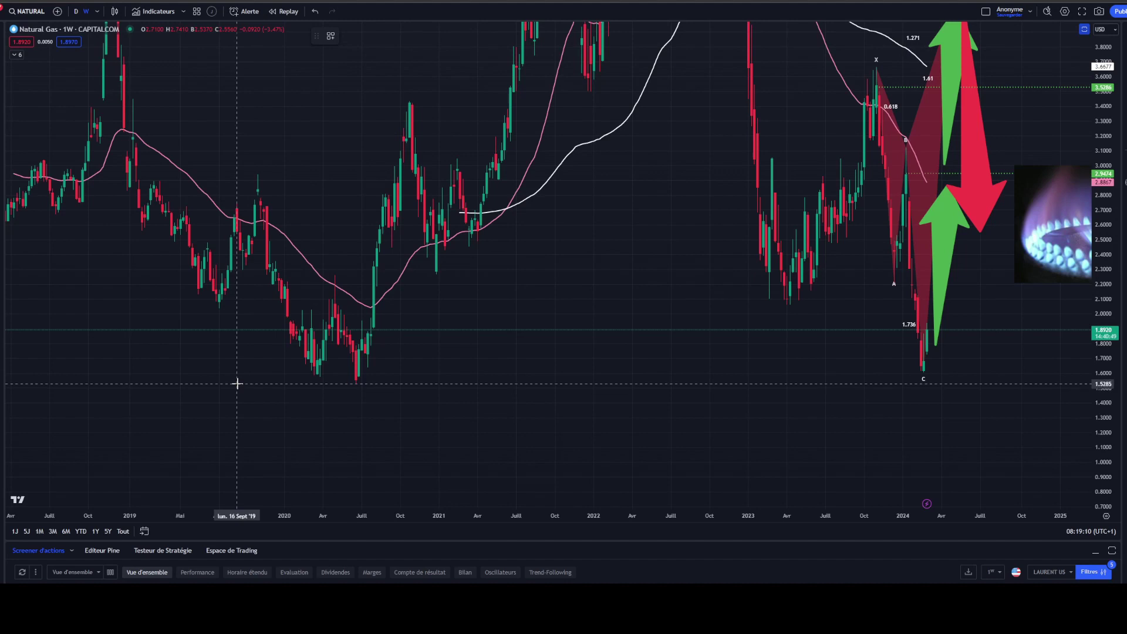
pyautogui.rightClick(544, 320)
pyautogui.click(579, 299)
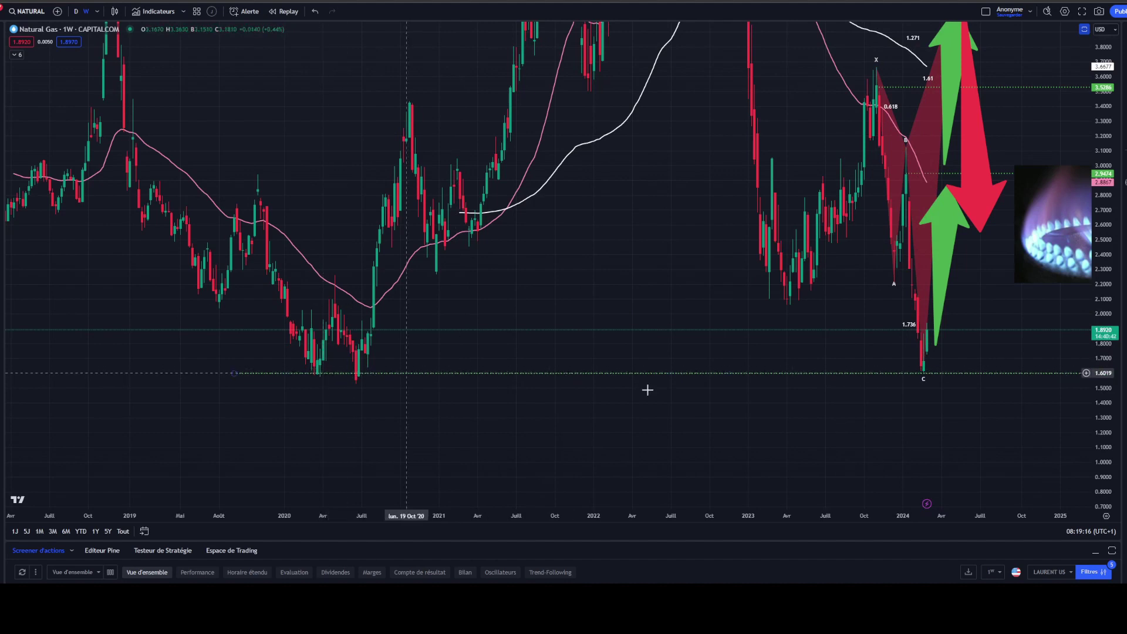
pyautogui.scroll(2, 839, 348)
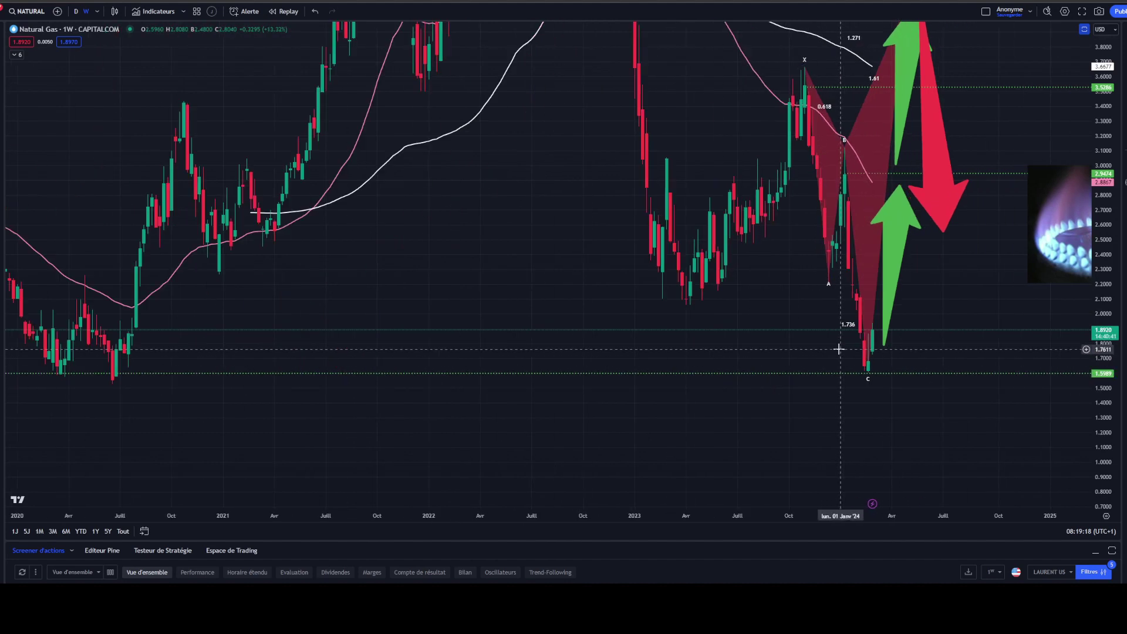
pyautogui.scroll(2, 837, 350)
pyautogui.scroll(2, 836, 350)
pyautogui.scroll(2, 834, 351)
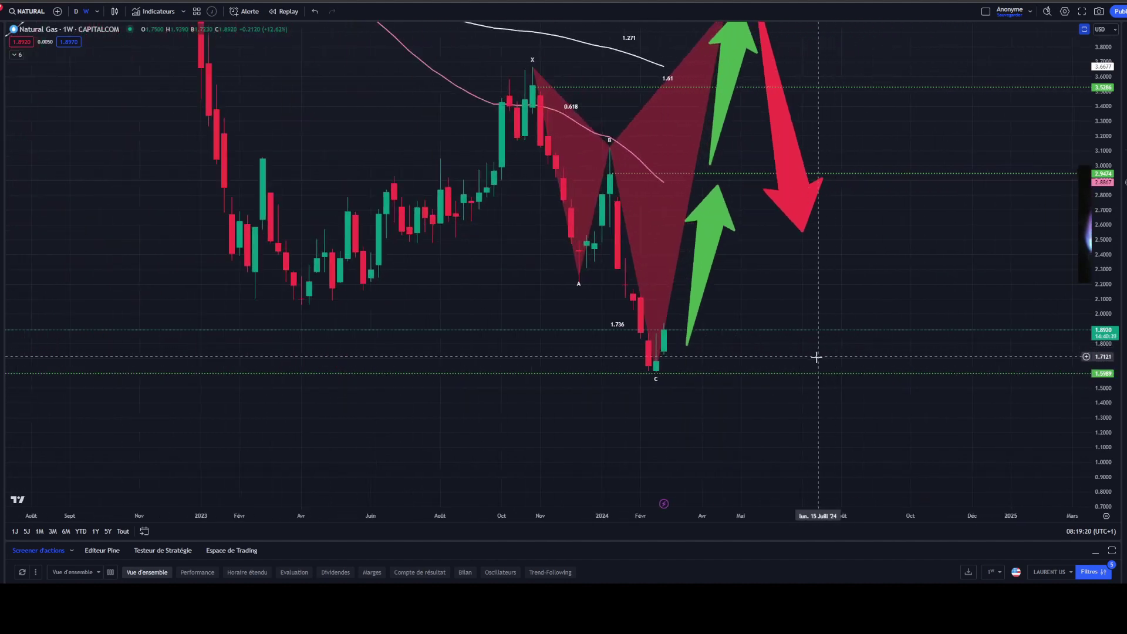
pyautogui.scroll(1, 787, 364)
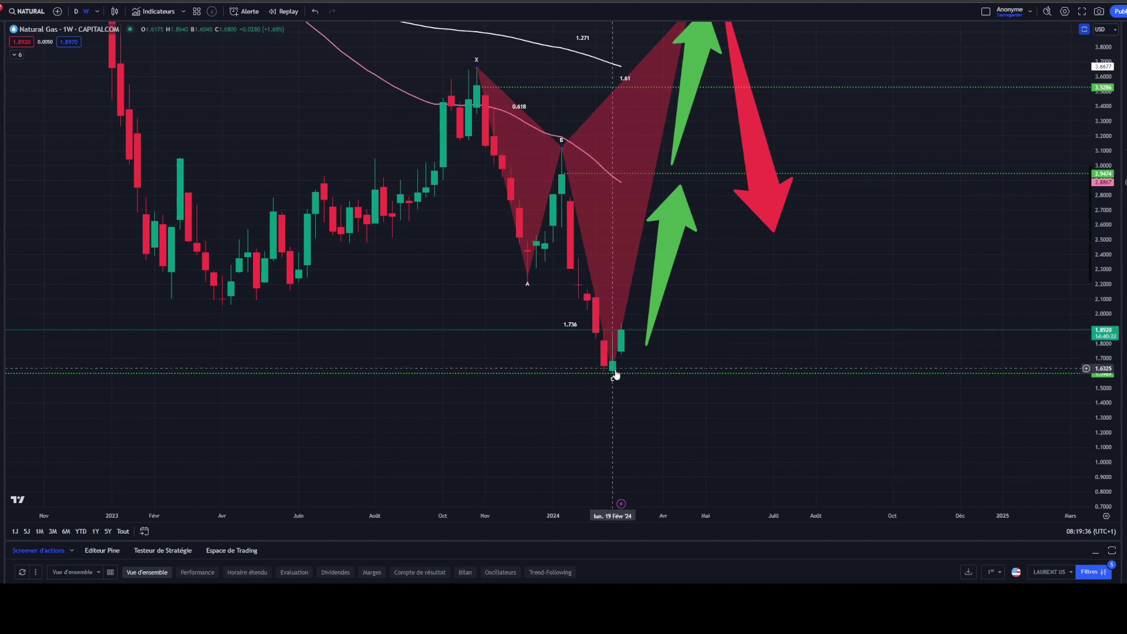
# Switch the natural gas chart to daily (D) candles
pyautogui.scroll(-2, 651, 356)
pyautogui.scroll(1, 657, 360)
pyautogui.scroll(1, 688, 370)
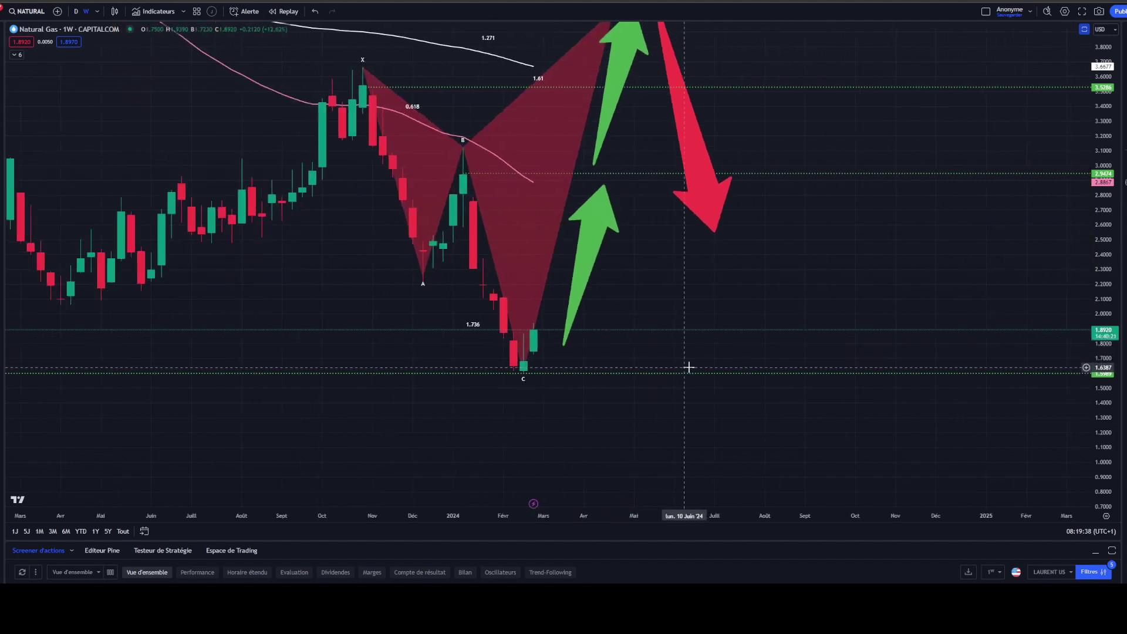
pyautogui.click(76, 12)
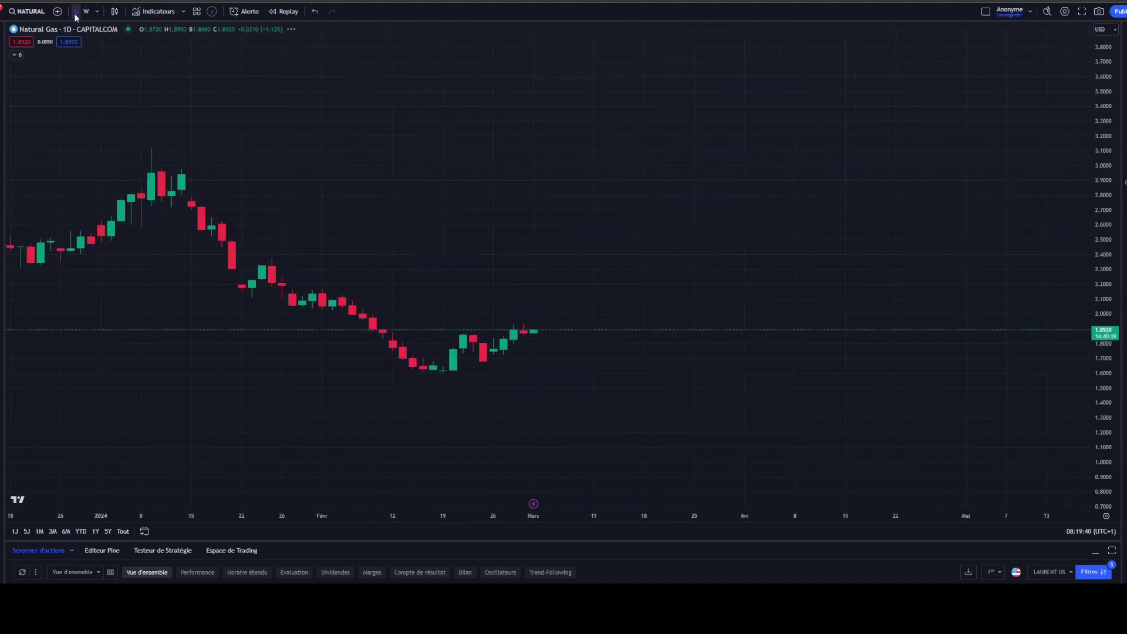
# Pan to point D and the red arrow, and compress the price scale to fit the pattern
pyautogui.scroll(2, 470, 264)
pyautogui.scroll(2, 427, 203)
pyautogui.scroll(-1, 427, 202)
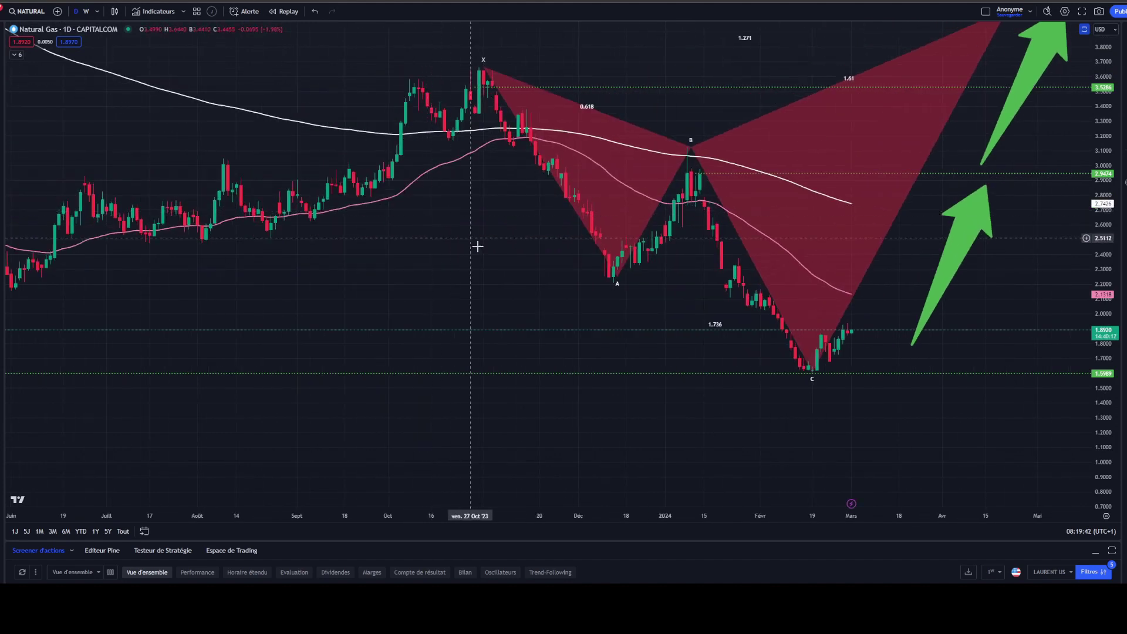
pyautogui.moveTo(1050, 134)
pyautogui.mouseDown()
pyautogui.moveTo(939, 176)
pyautogui.moveTo(810, 191)
pyautogui.mouseUp()
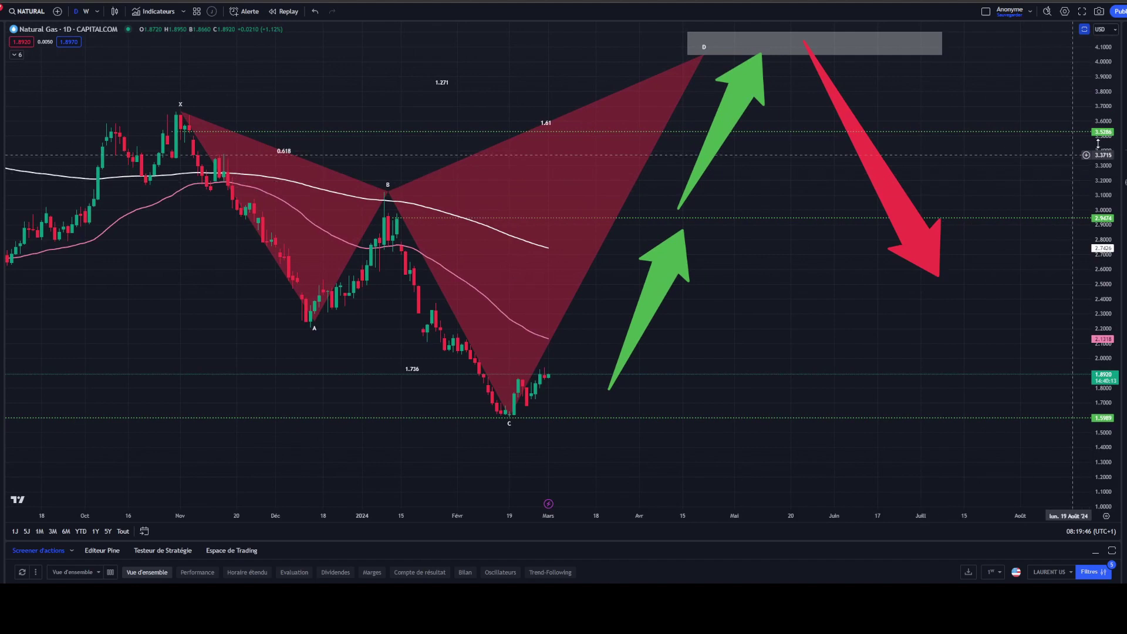
pyautogui.moveTo(1103, 142); pyautogui.dragTo(1103, 176)
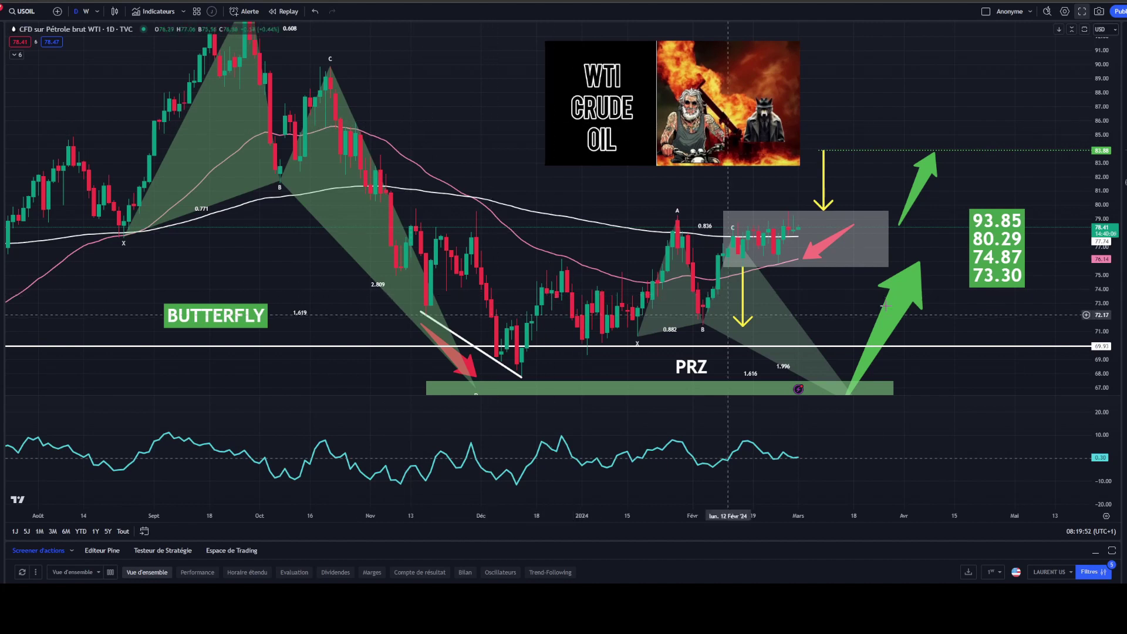
# Compress the price scale, move the WTI CRUDE OIL image up-left, and trim the grey box to the last candles
pyautogui.moveTo(1096, 180); pyautogui.dragTo(1096, 202)
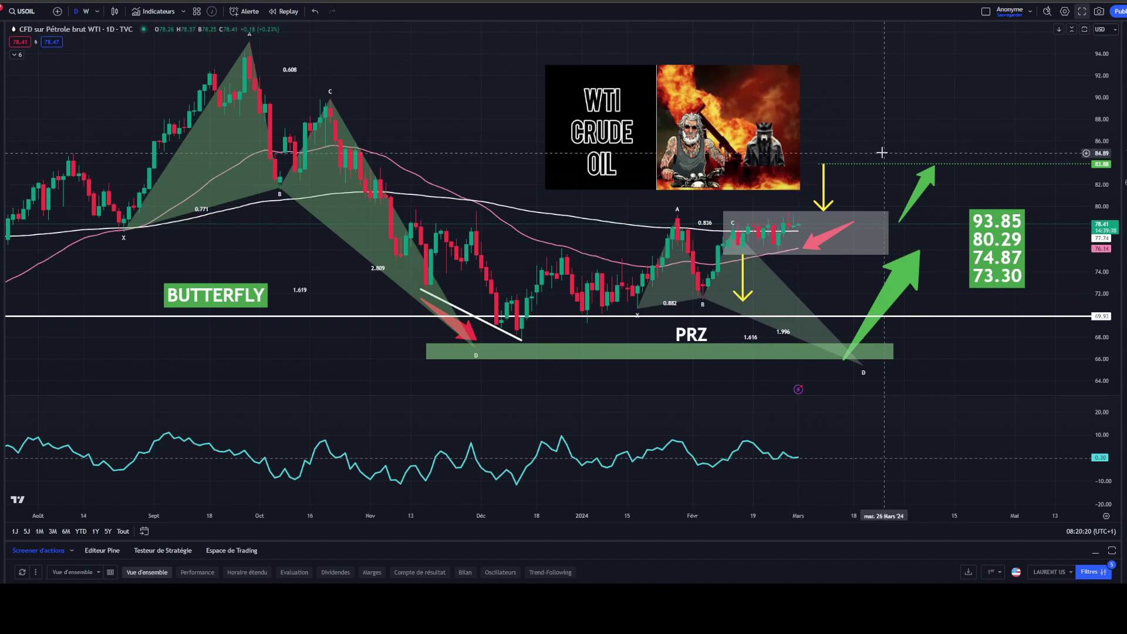
pyautogui.moveTo(753, 155); pyautogui.dragTo(728, 144)
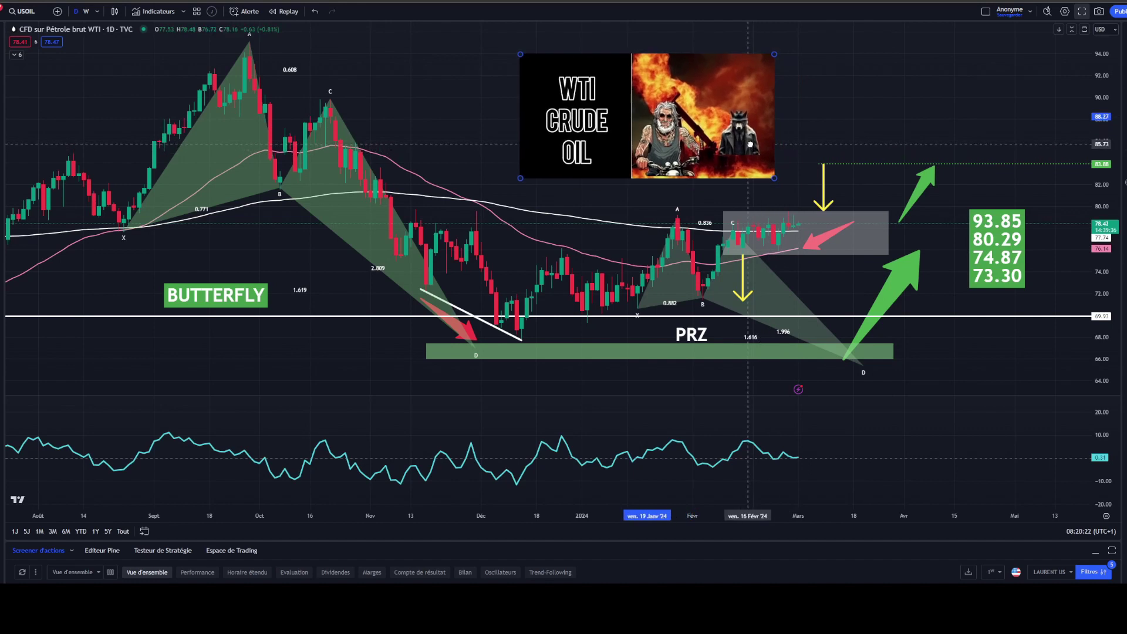
pyautogui.click(845, 120)
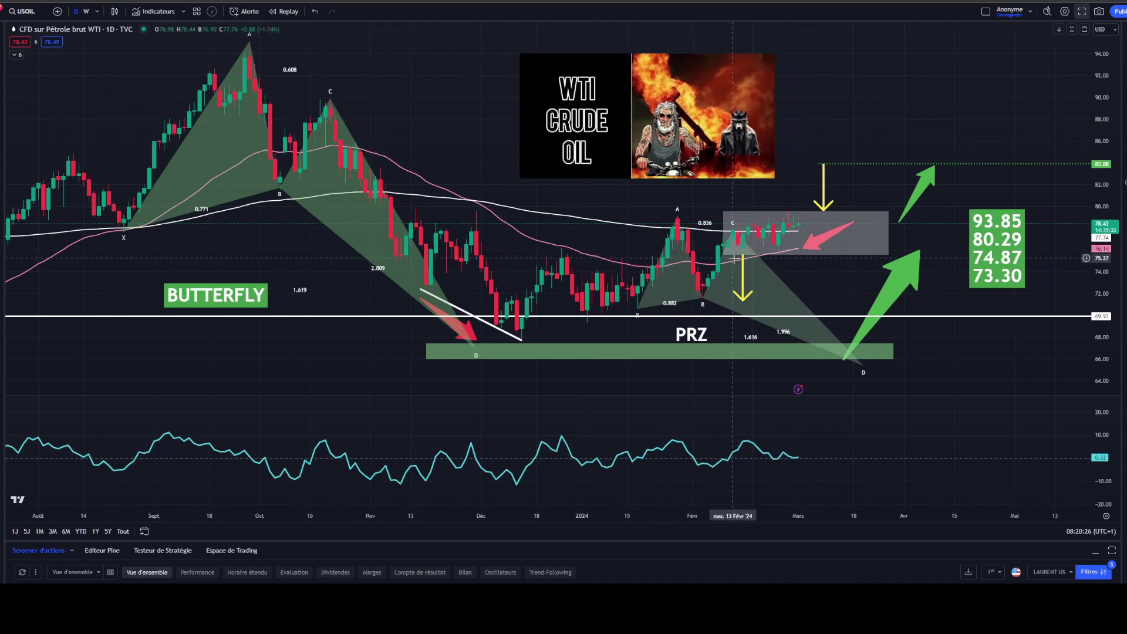
pyautogui.moveTo(889, 233); pyautogui.dragTo(807, 231)
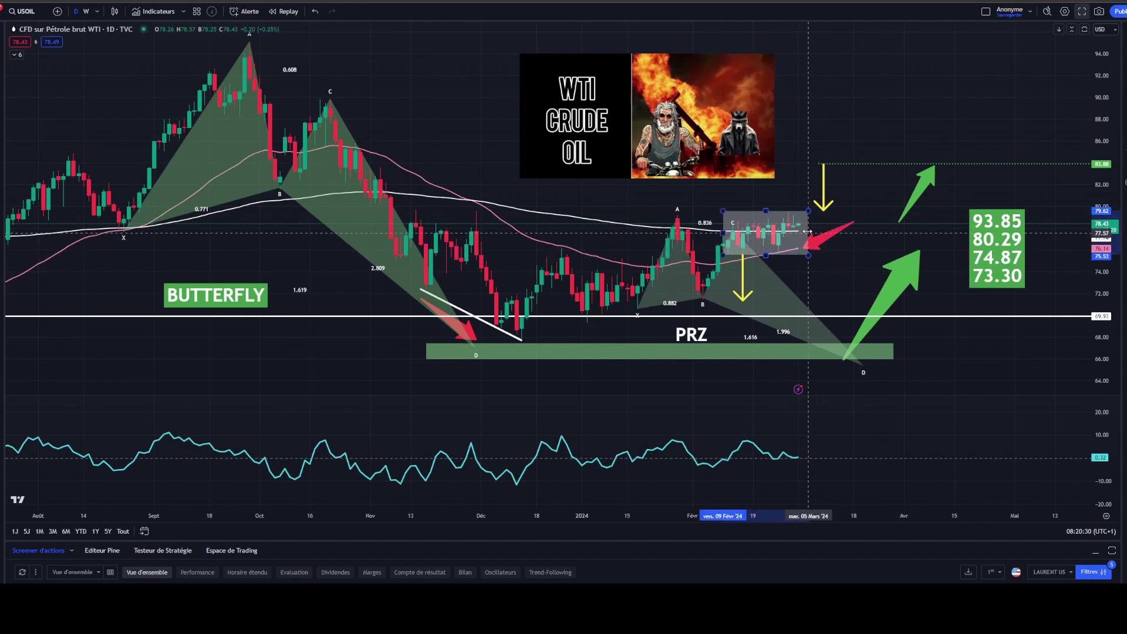
pyautogui.click(743, 276)
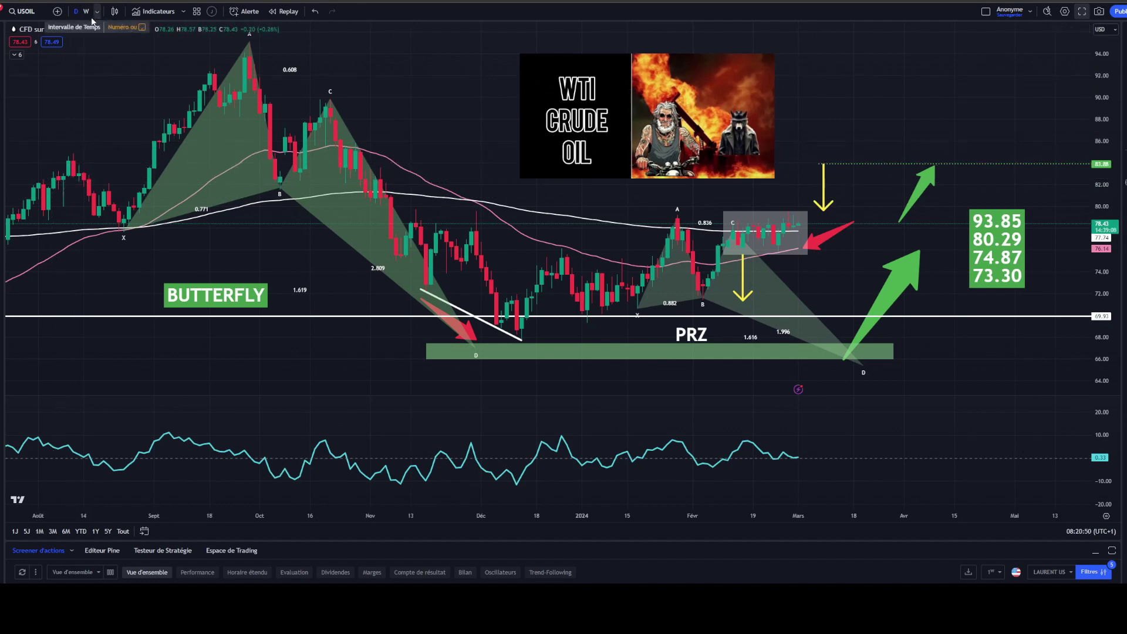
# Make the Ichimoku Cloud visible from the indicator legend on the WTI daily chart
pyautogui.click(16, 55)
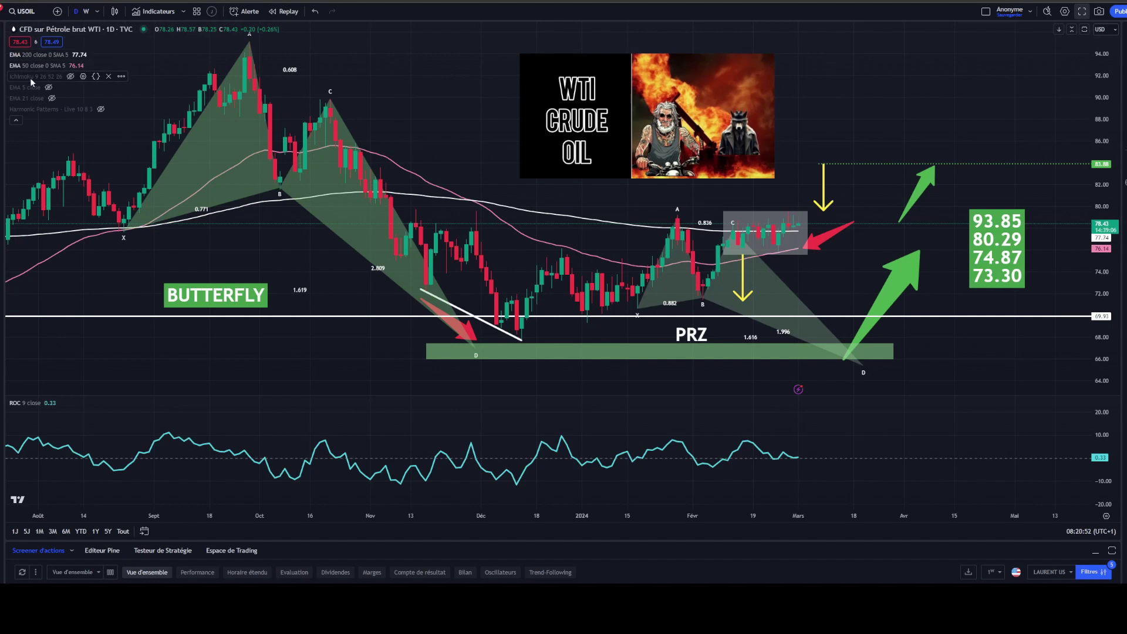
pyautogui.click(70, 76)
pyautogui.moveTo(1099, 168)
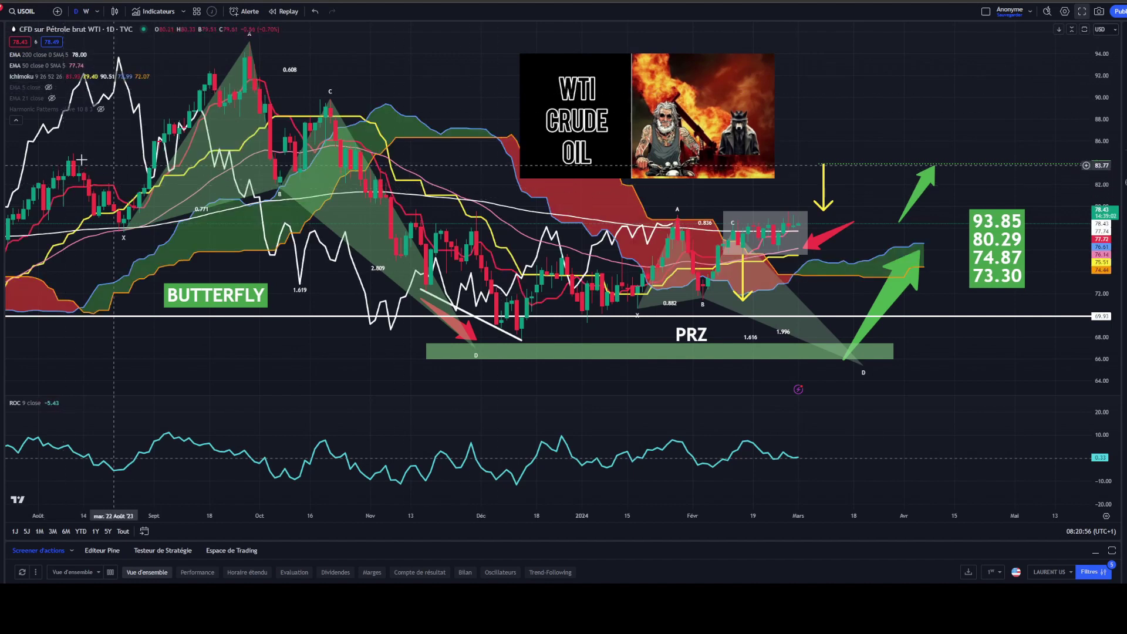
pyautogui.click(16, 122)
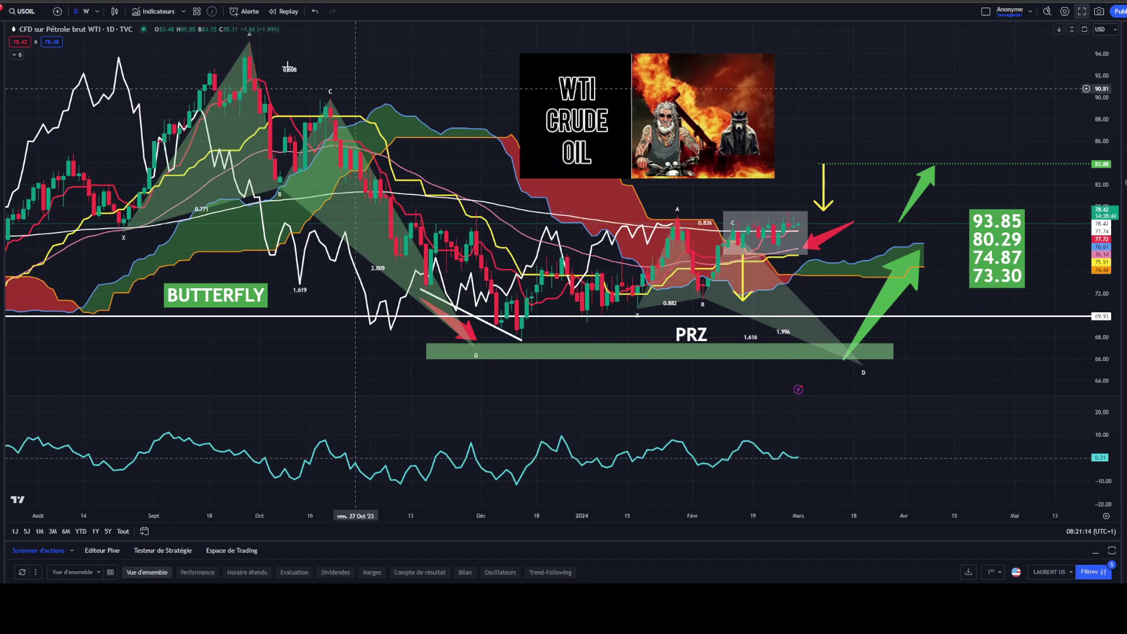
# Hide the Ichimoku Cloud from the legend and return WTI from 1W to daily candles
pyautogui.click(87, 11)
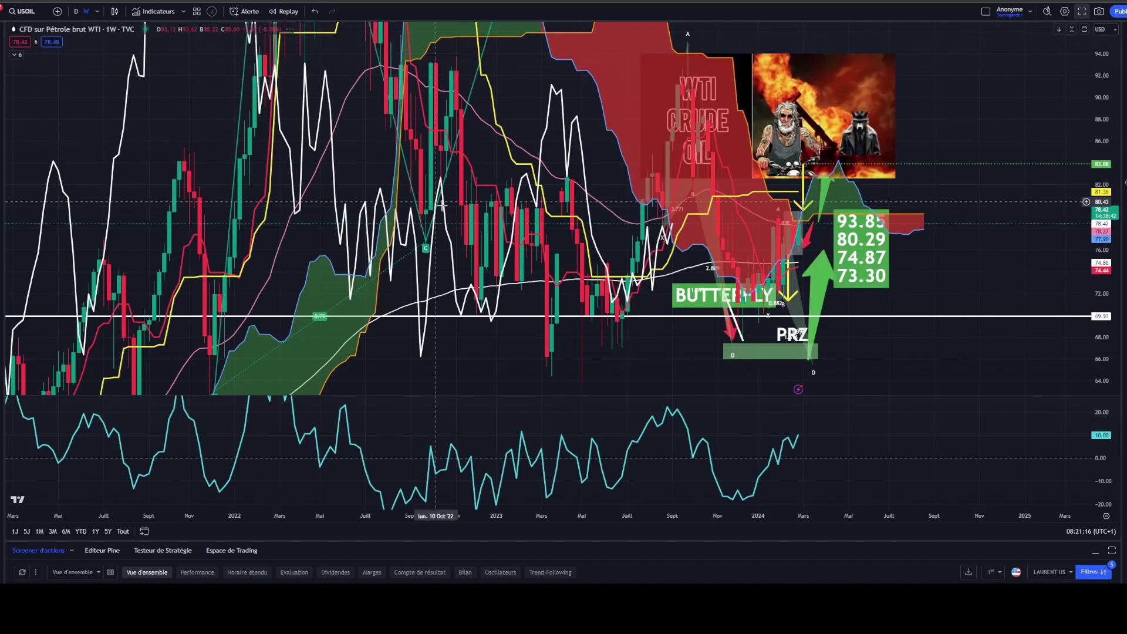
pyautogui.scroll(1, 441, 206)
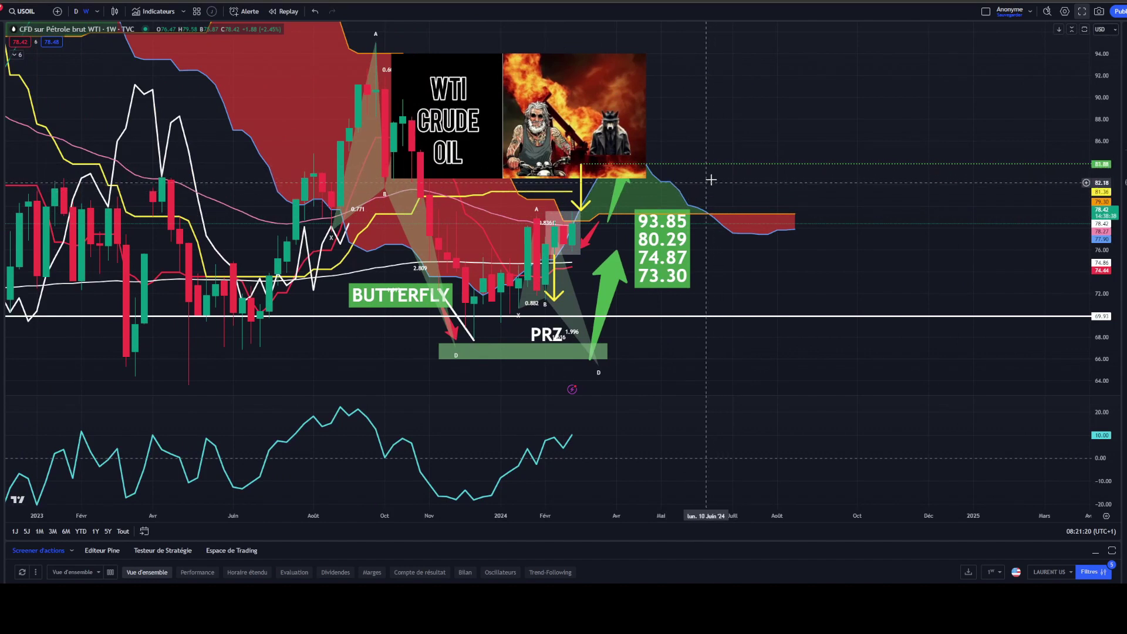
pyautogui.click(16, 57)
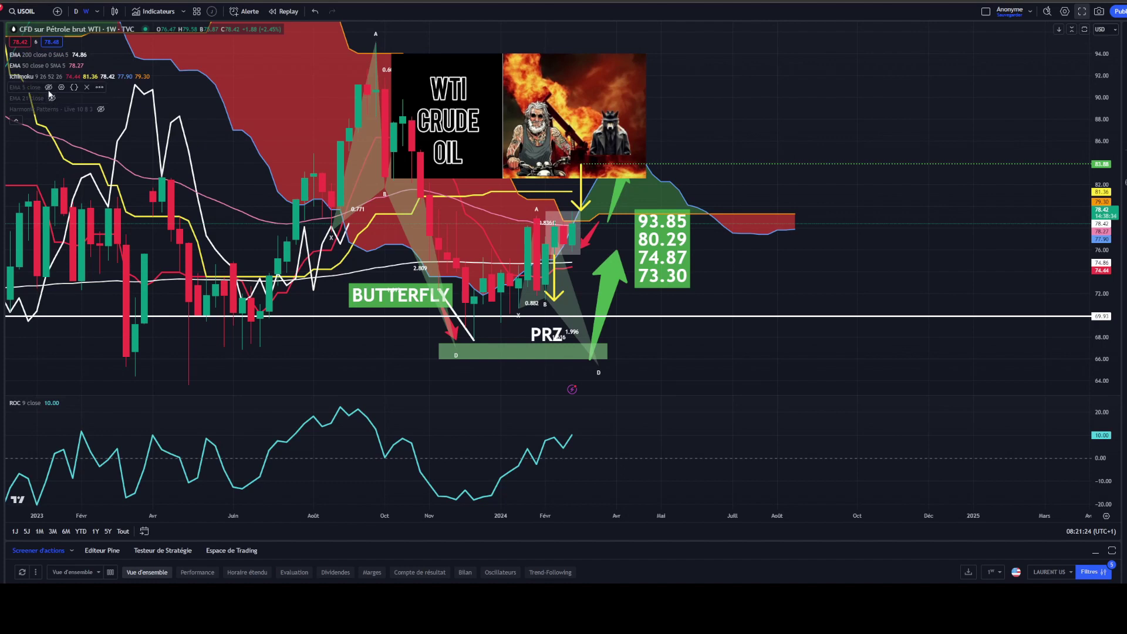
pyautogui.click(70, 76)
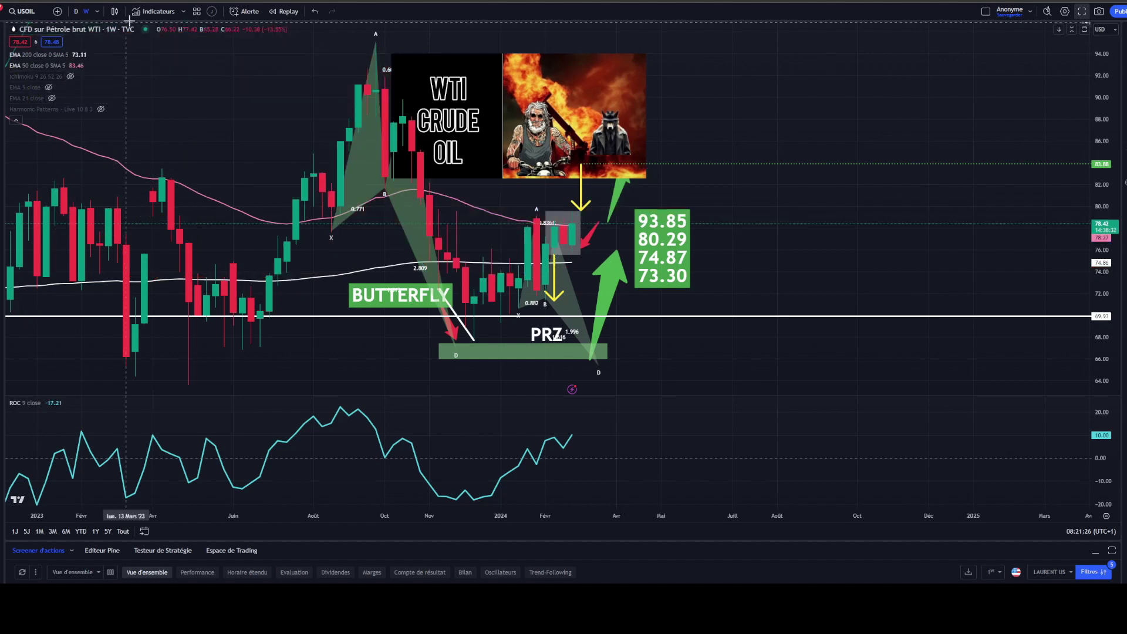
pyautogui.click(76, 11)
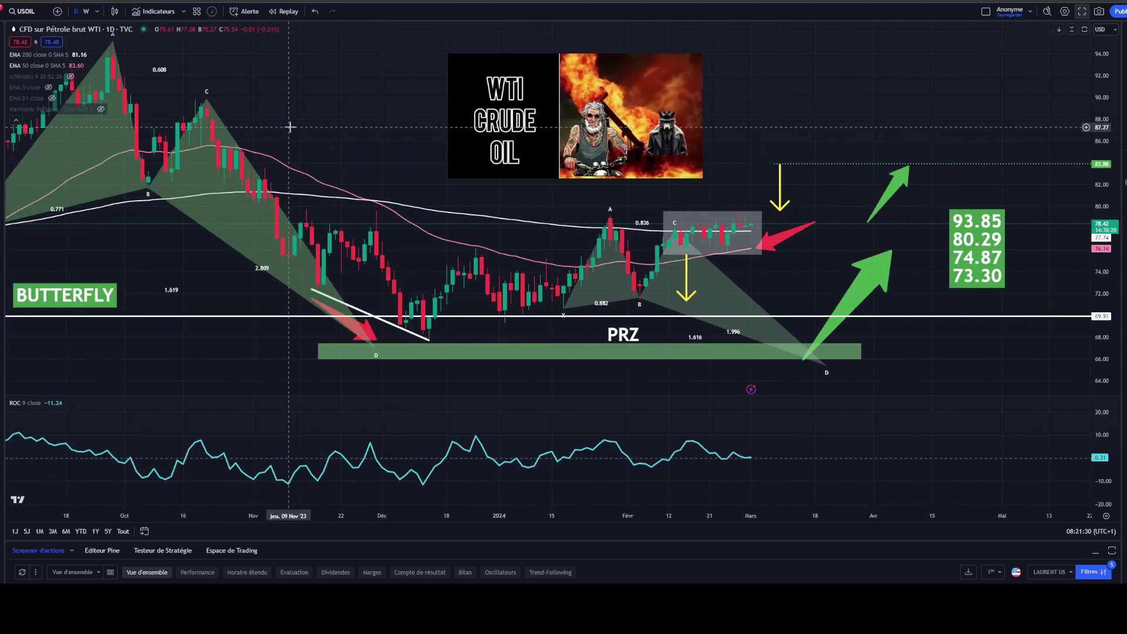